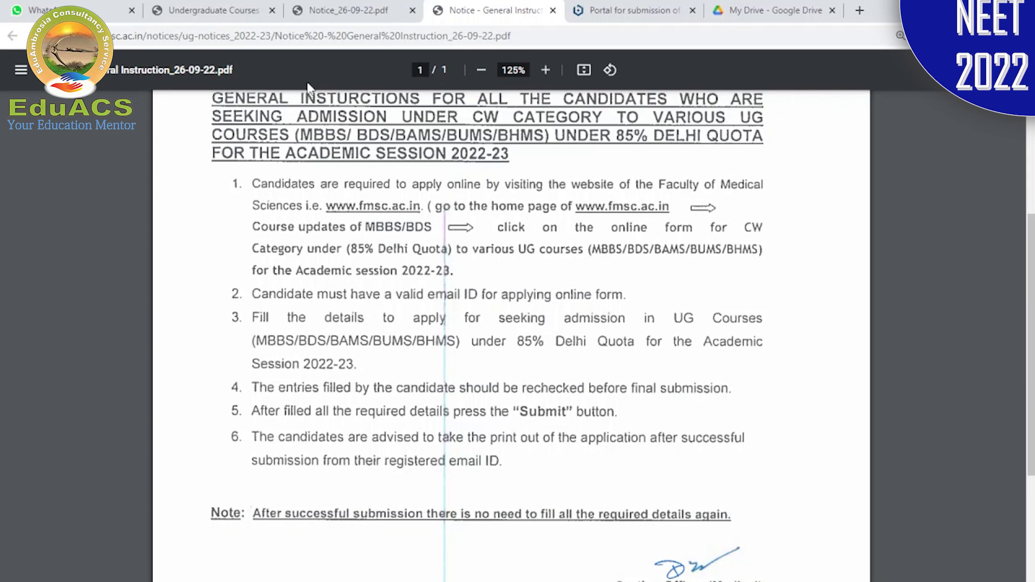
Review the 26.09.2022 notice on CW category document submission and the general instructions for applying online.
click(249, 9)
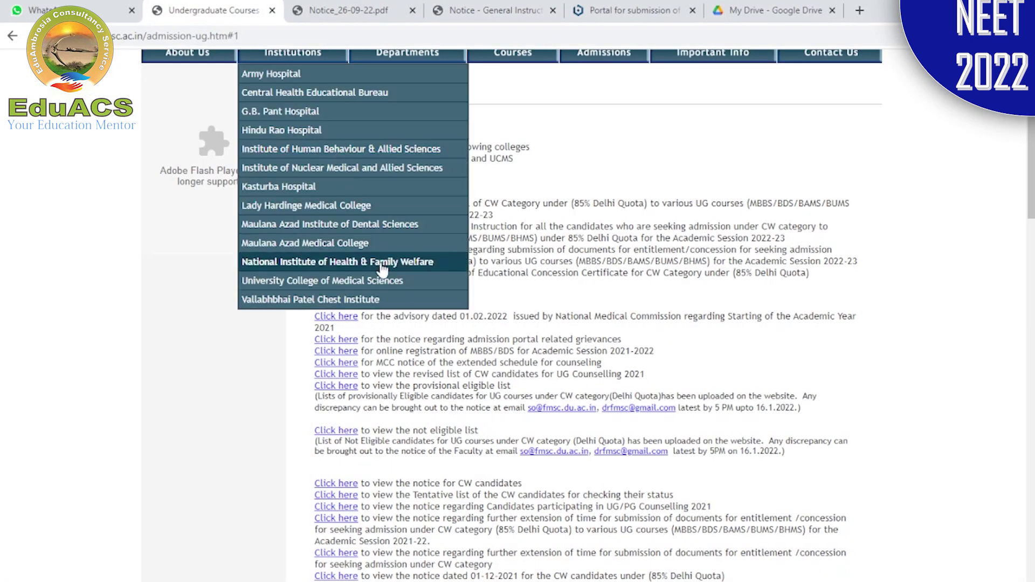
click(366, 8)
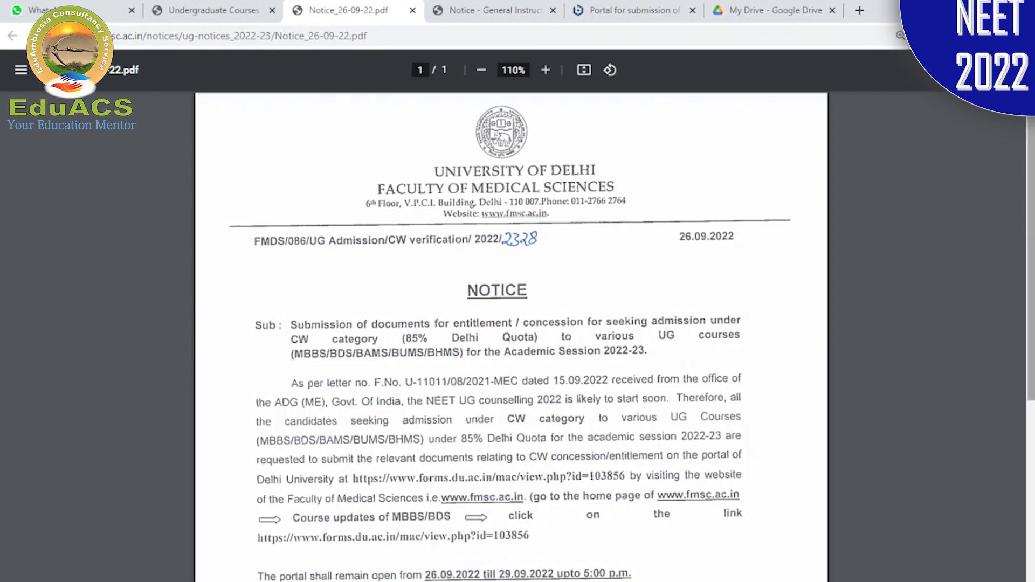
scroll(1028, 353, down, 2)
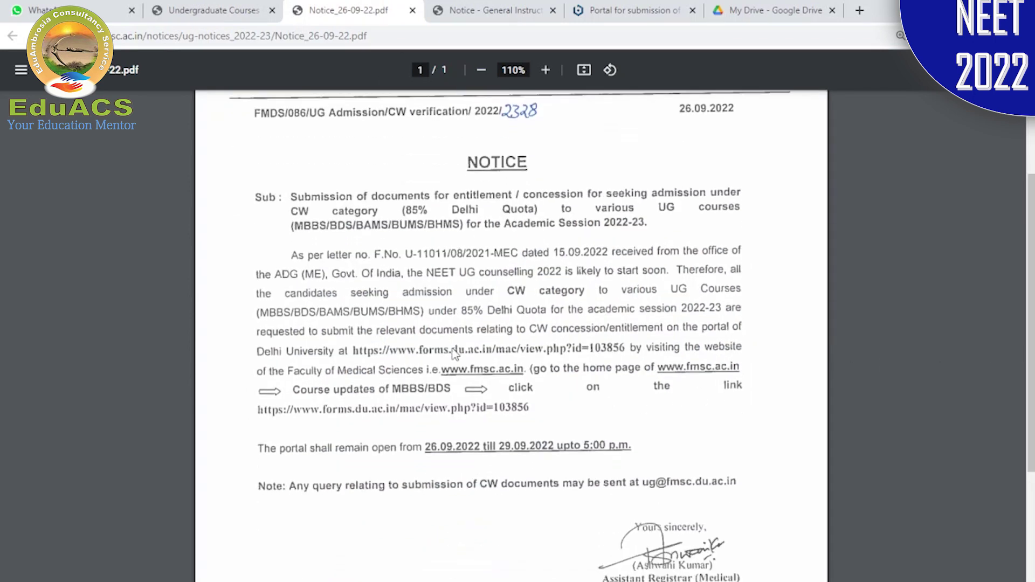
click(500, 7)
scroll(1019, 380, down, 1)
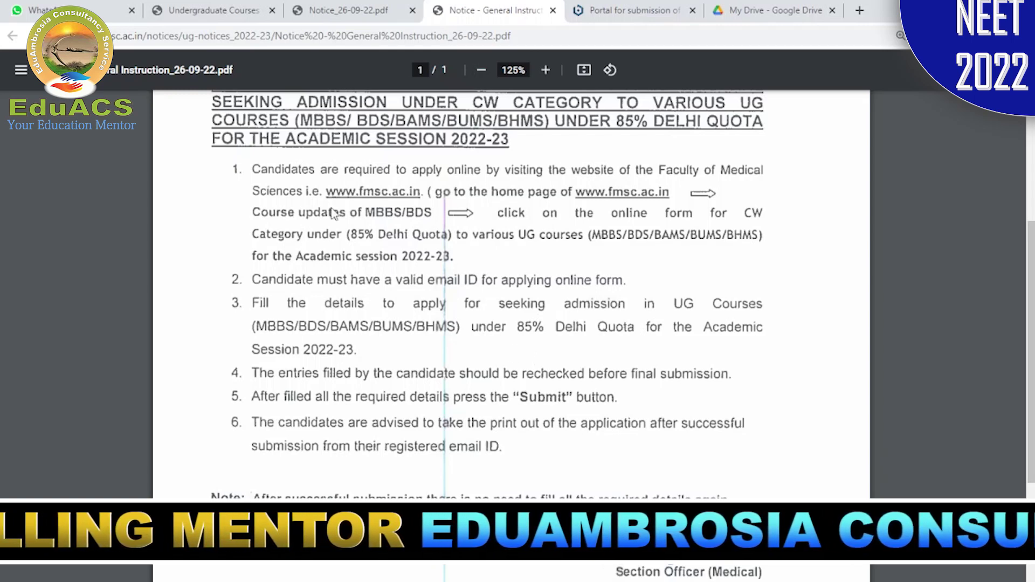
Open the 2022-23 CW Category online portal from the undergraduate admissions page and highlight the course list in its title.
click(192, 20)
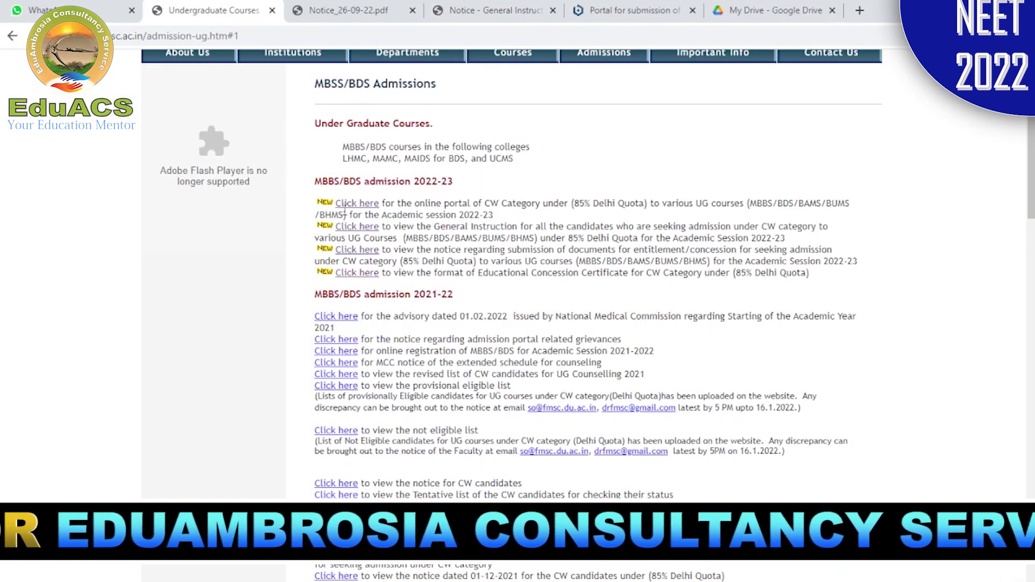
click(348, 203)
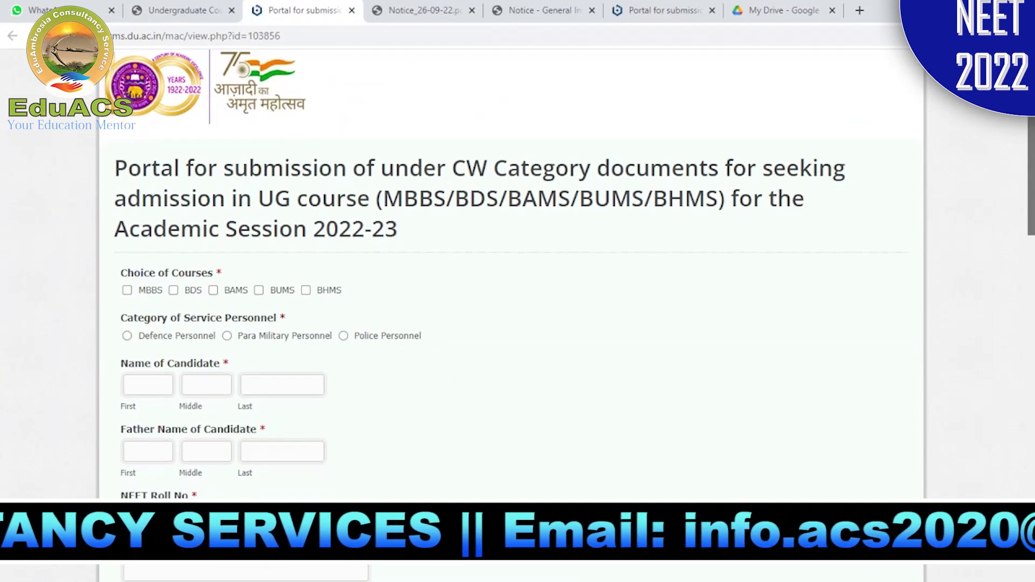
scroll(513, 297, down, 1)
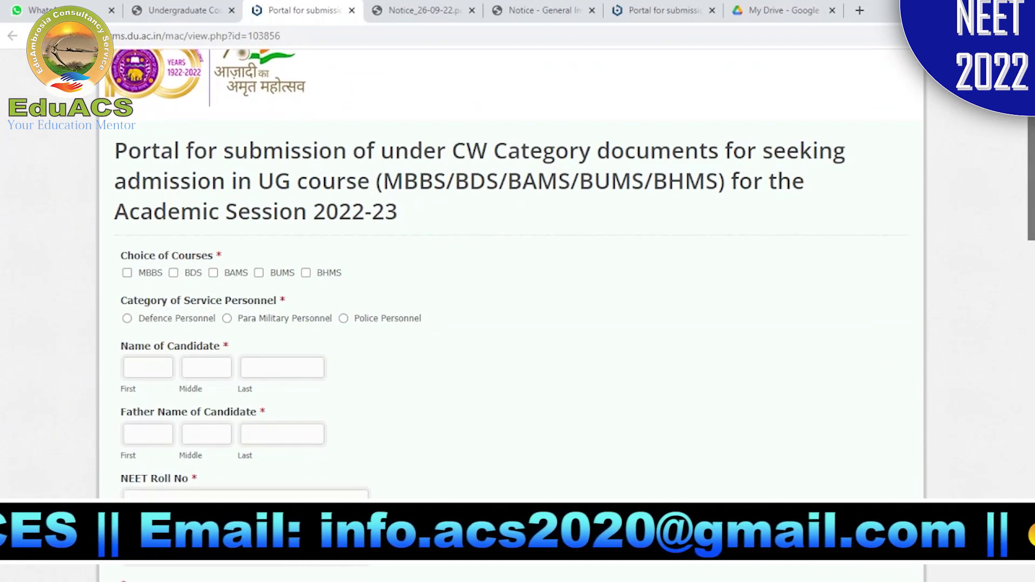
drag(383, 181, 716, 187)
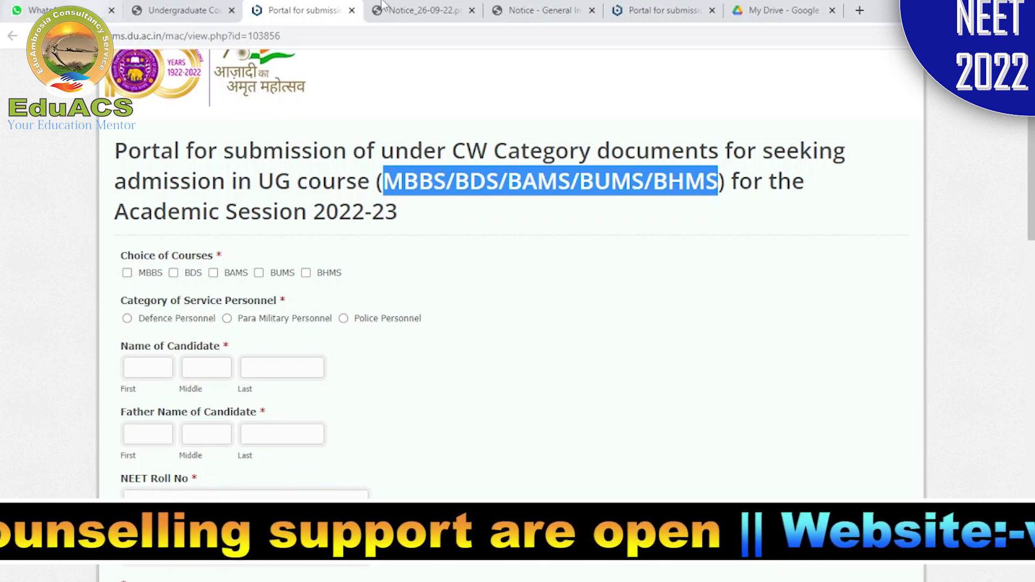
Choose MBBS as the course and set the category of service personnel to Defence Personnel.
click(128, 273)
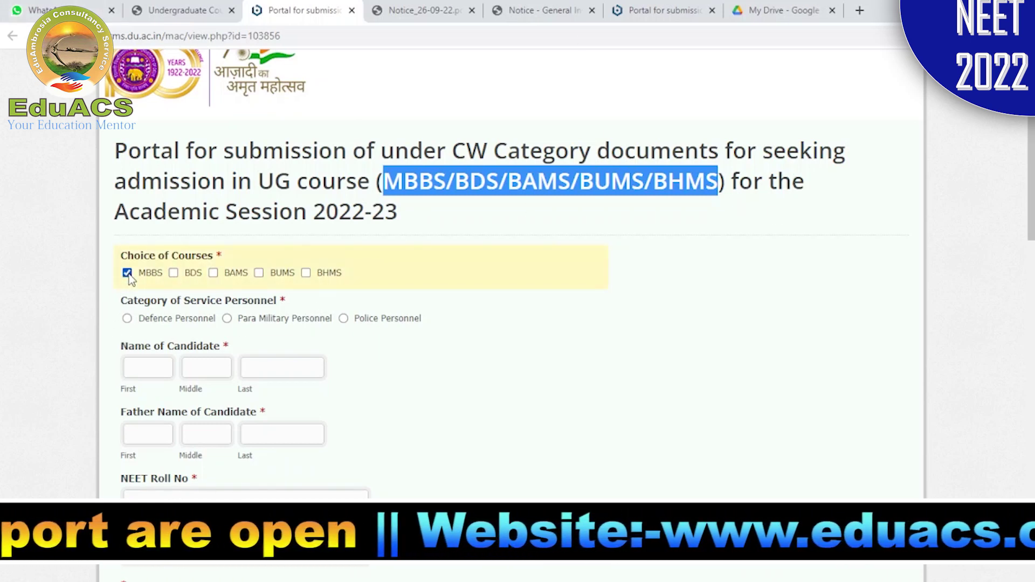
click(127, 319)
click(227, 318)
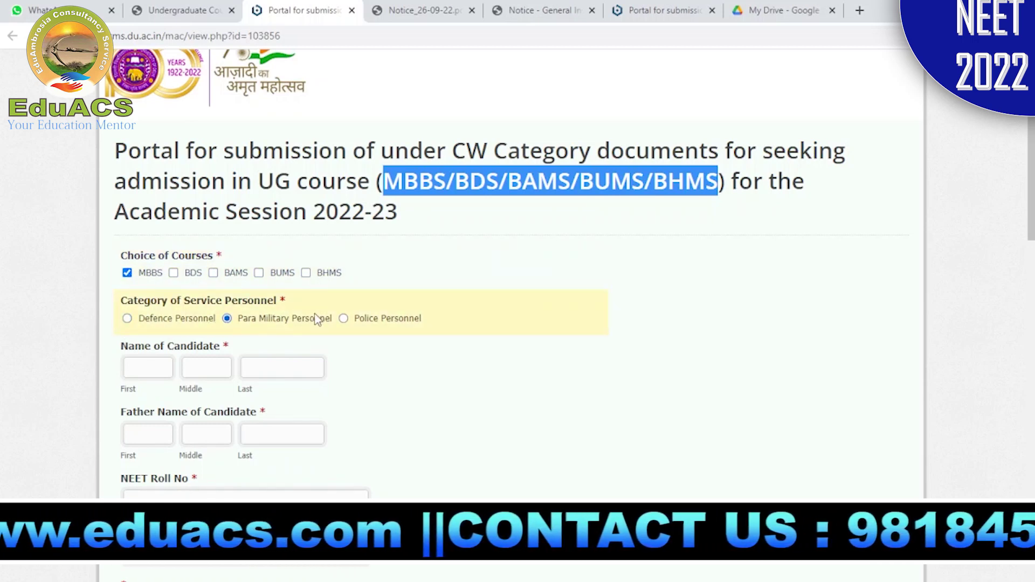
click(344, 319)
click(127, 319)
Fill in the candidate's first, middle and last name.
click(146, 368)
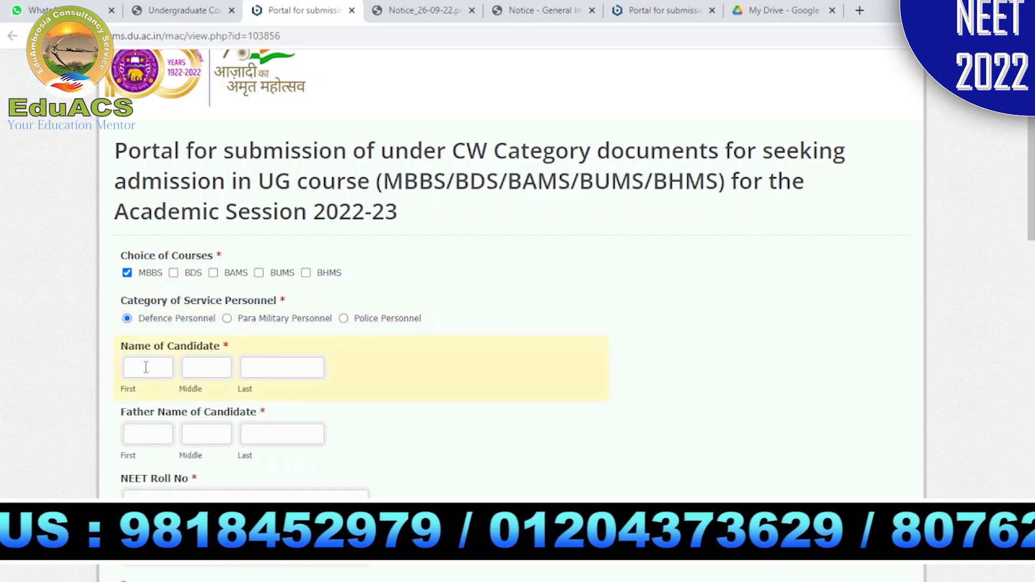
text(ERTY)
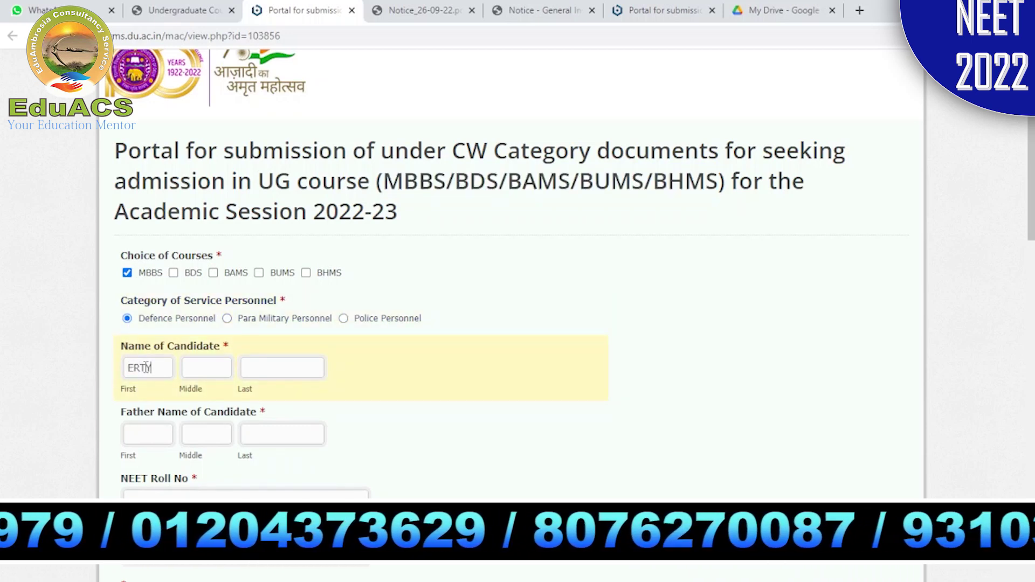
click(202, 371)
text(FFFFFFF)
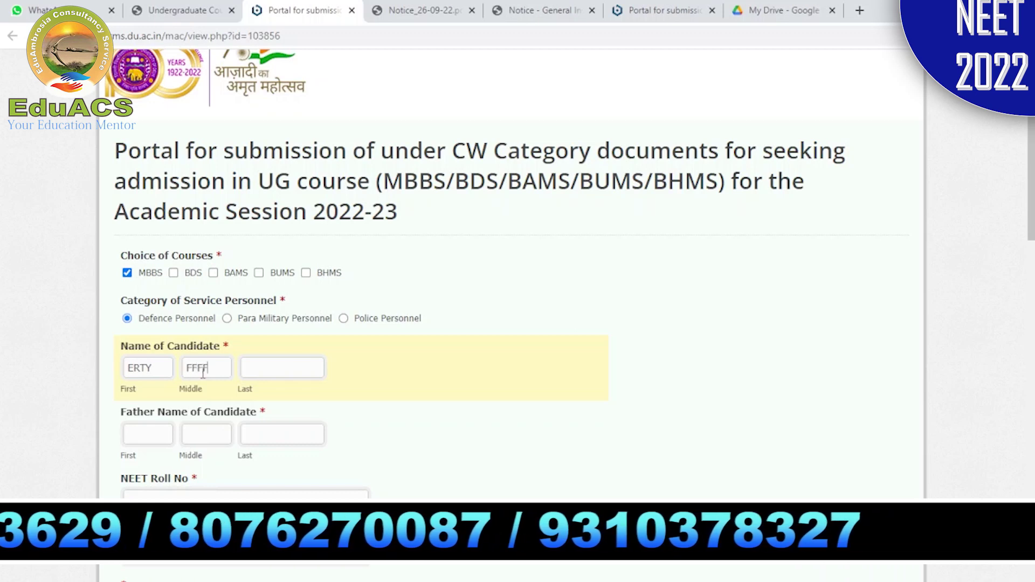
click(259, 372)
text(TTGTTT)
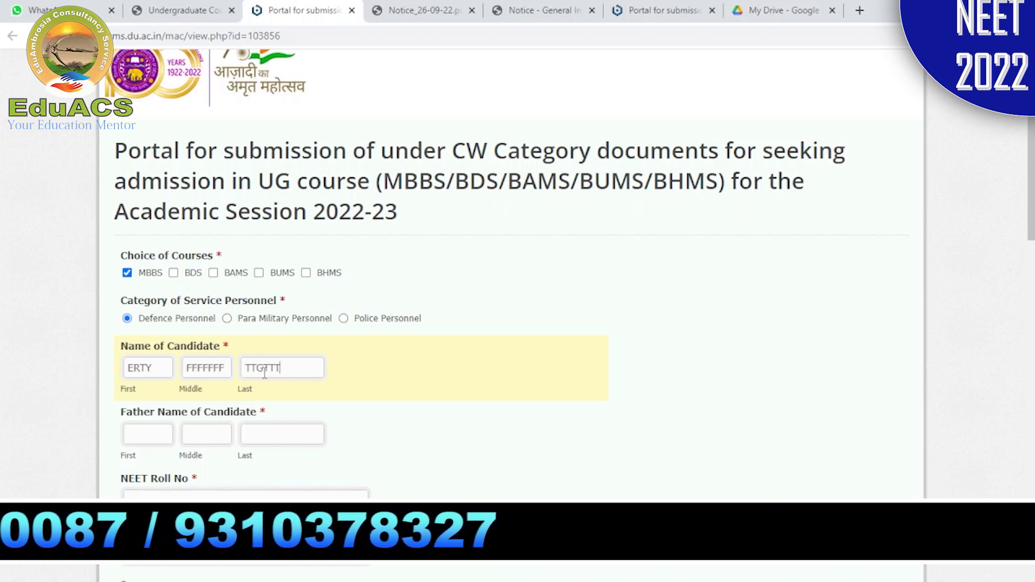
Fill in the first, middle and last name of the candidate's father.
click(130, 434)
text(YYUU)
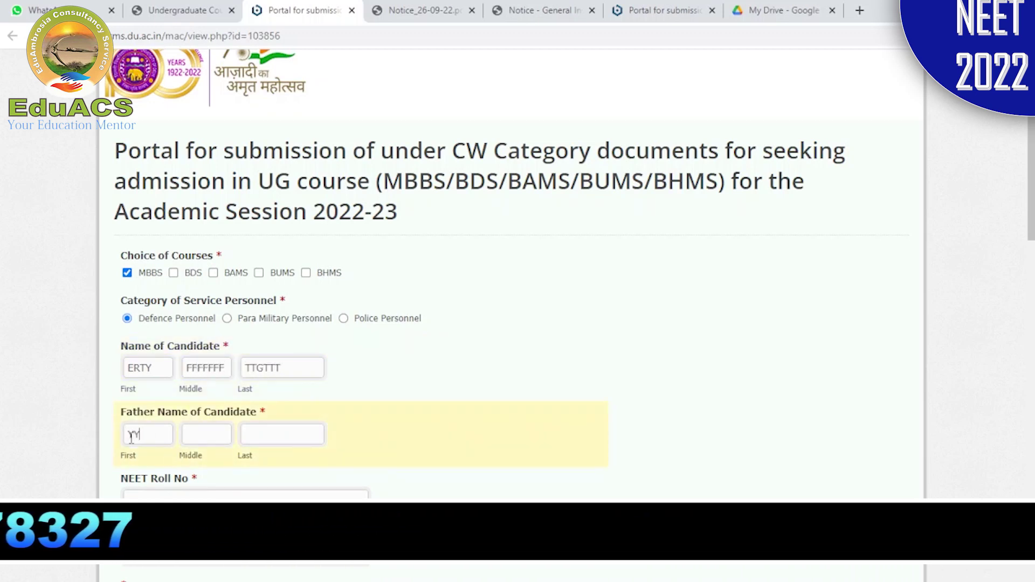
click(193, 437)
text(FFFF)
click(284, 435)
text(FFFF)
Enter the candidate's NEET roll number and set the NEET All India Rank to 12345677.
scroll(432, 297, down, 4)
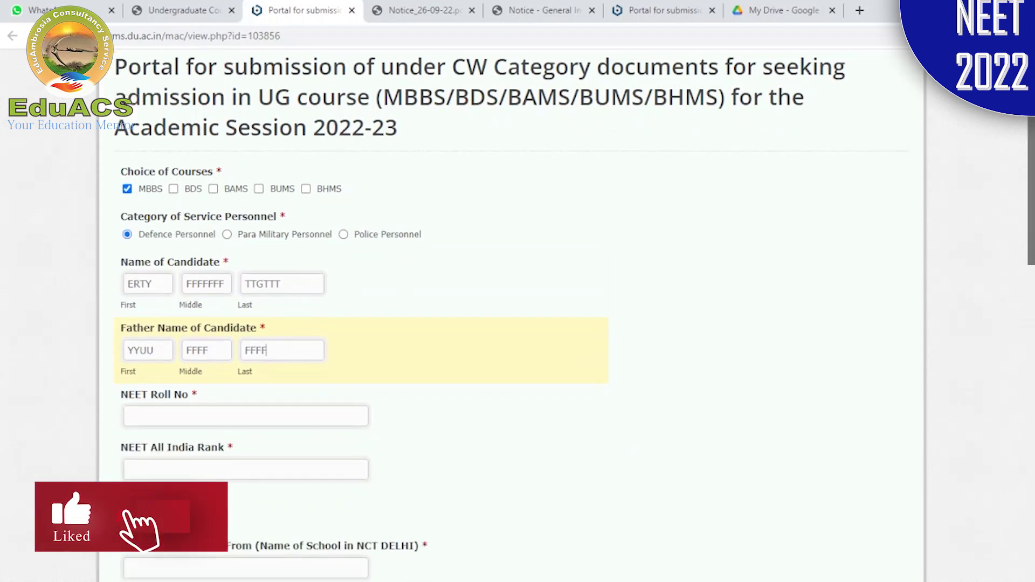
click(234, 311)
text(RER)
key(BackSpace)
key(BackSpace)
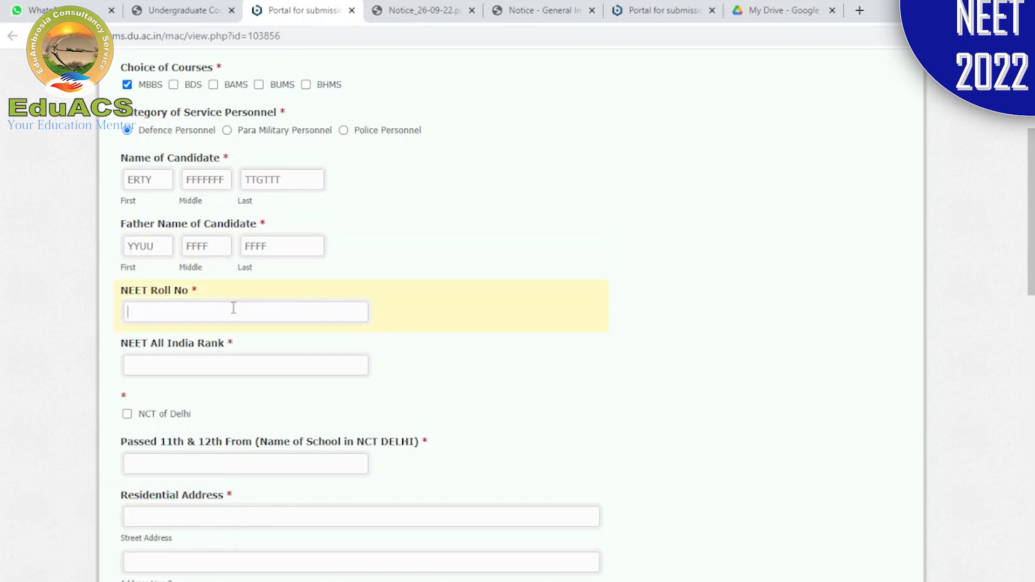
text(2333668885222)
click(234, 370)
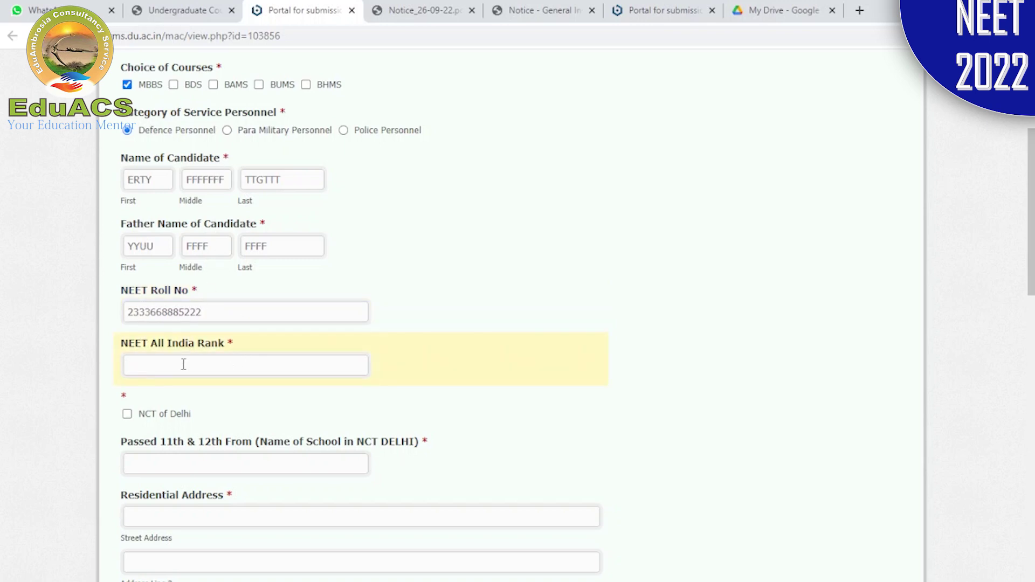
text(12345677)
Select NCT of Delhi and enter HFJHGFGHRITRATRTRTRE as the school where 11th and 12th were passed.
click(127, 415)
scroll(111, 255, down, 4)
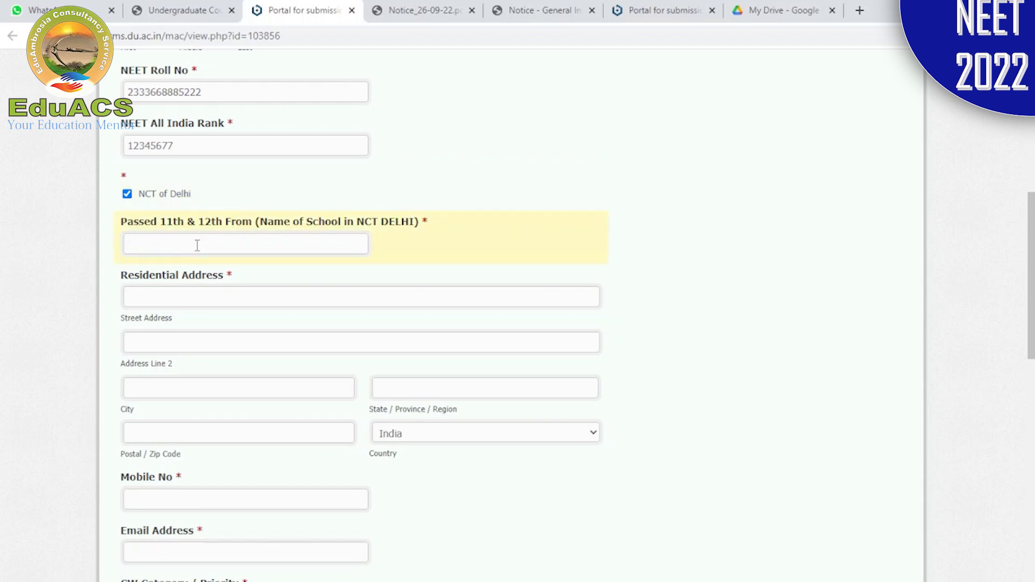
text(HFJHGFGHRITTATRTRTRE)
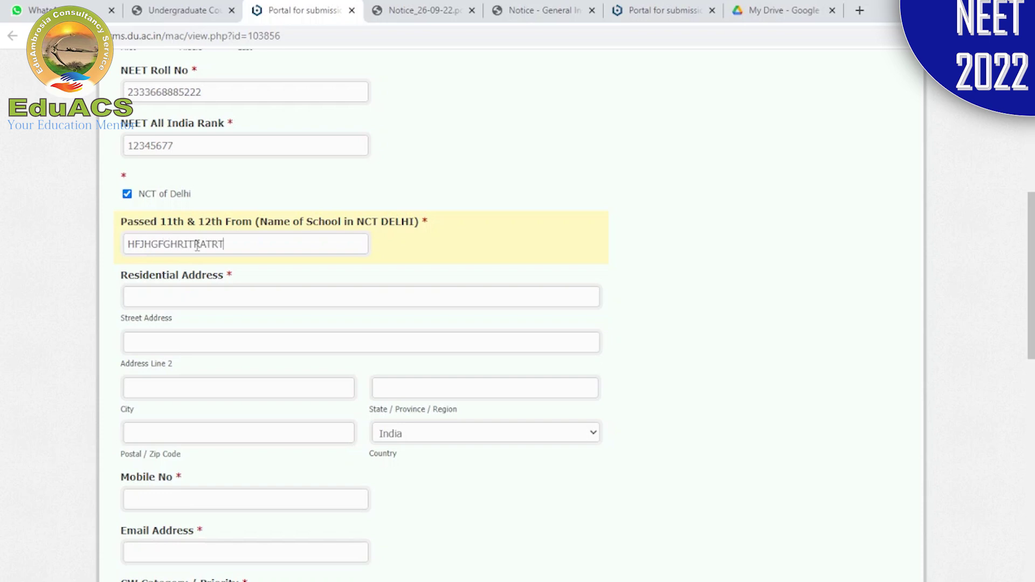
Fill in the street address, second address line and city of the residential address, and submit the form.
click(170, 290)
text(GHYJUIO9O9PO90P0P)
click(144, 342)
text(SZDEEEEEEEE445)
click(151, 388)
text(Q1234TGHJ)
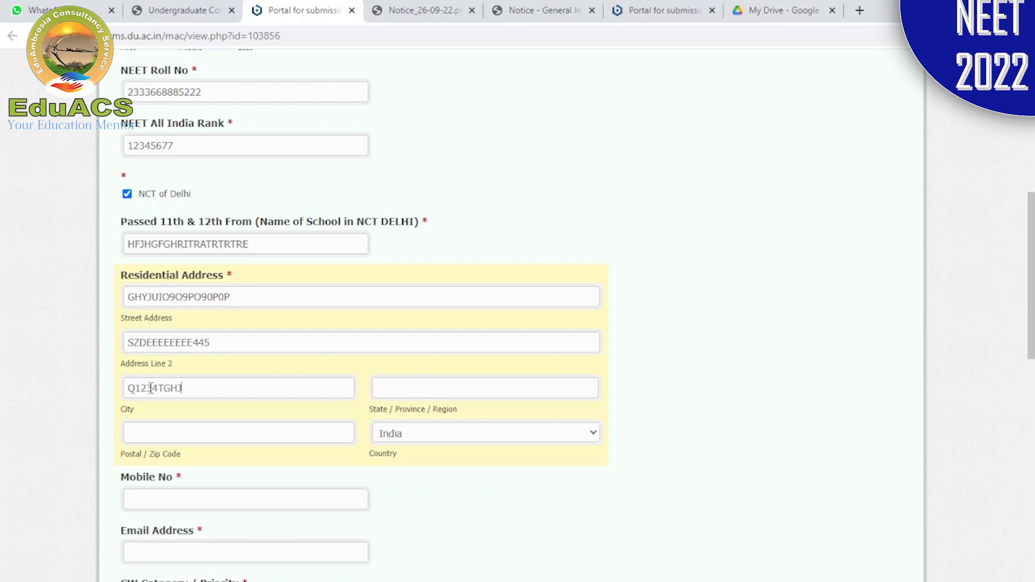
text(KKLLLL)
key(Return)
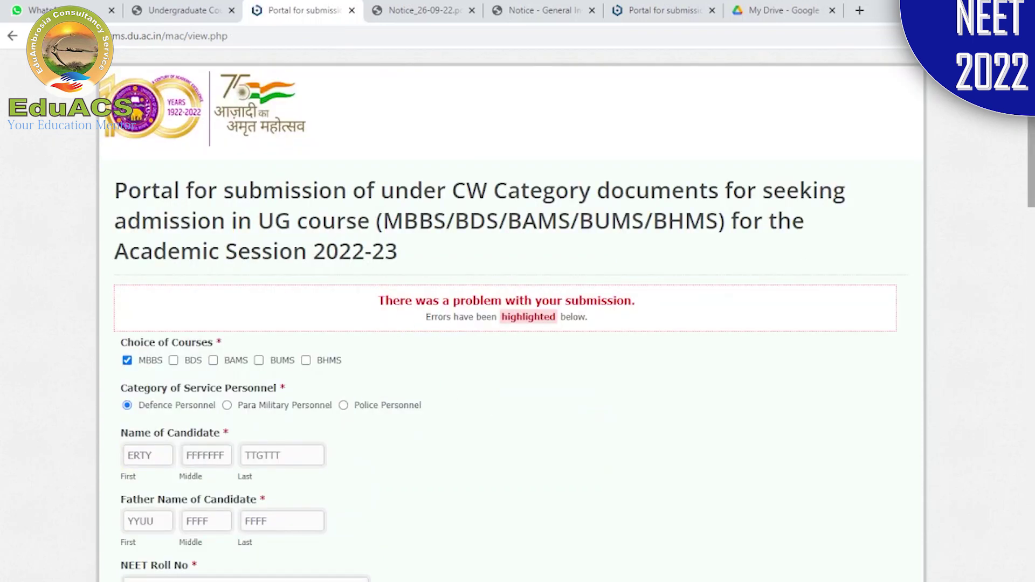
Delete the surplus characters from the end of the city entry in the residential address.
scroll(304, 320, down, 8)
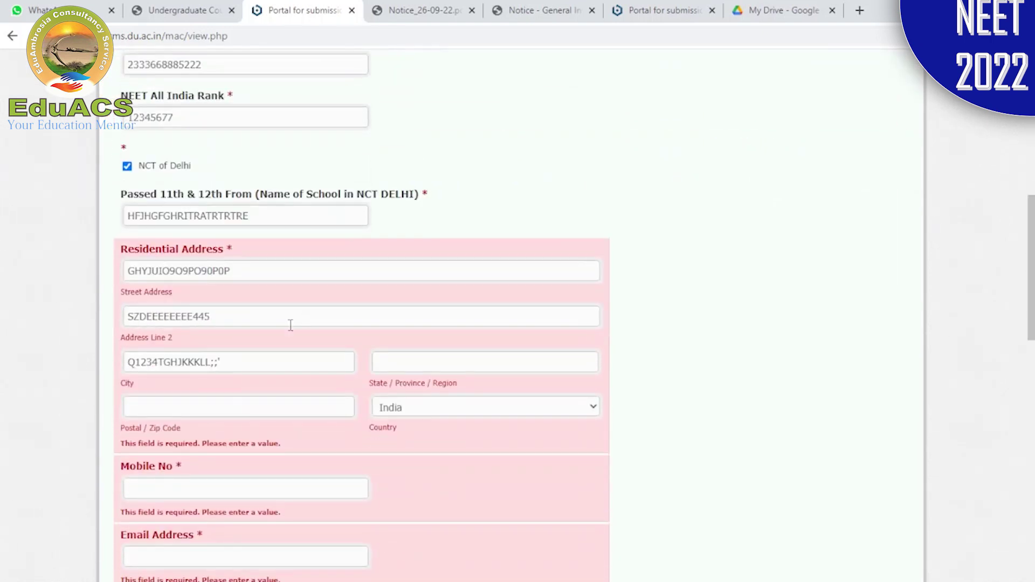
click(250, 366)
key(BackSpace)
key(BackSpace)
key(BackSpace)
key(BackSpace)
key(BackSpace)
key(BackSpace)
key(BackSpace)
key(BackSpace)
Enter the postal code and the state in the residential address.
click(181, 407)
text(OOOOO)
click(450, 361)
text(UO)
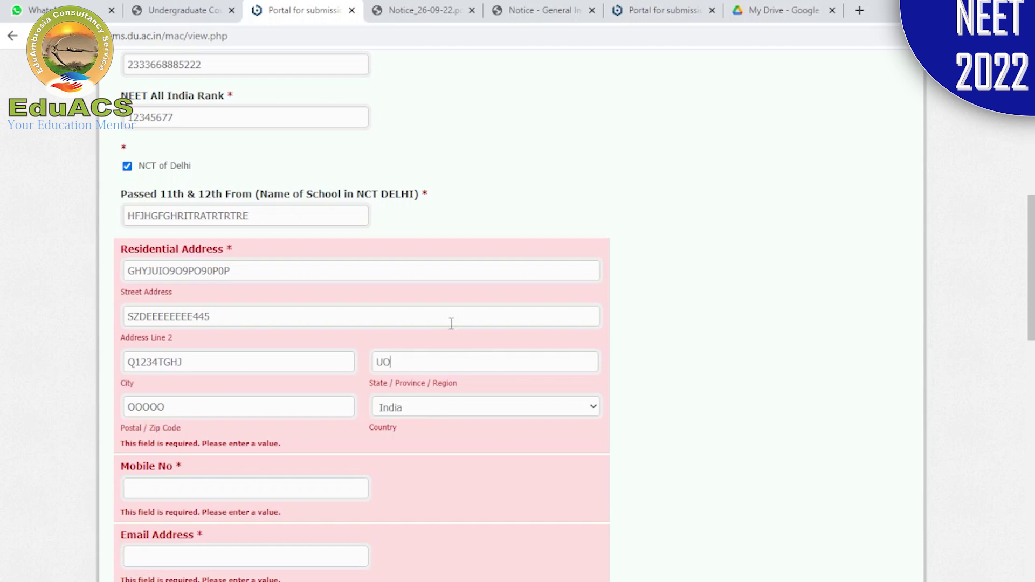
text(ttERAK)
key(BackSpace)
key(BackSpace)
key(BackSpace)
text(AR O)
text(RADESH)
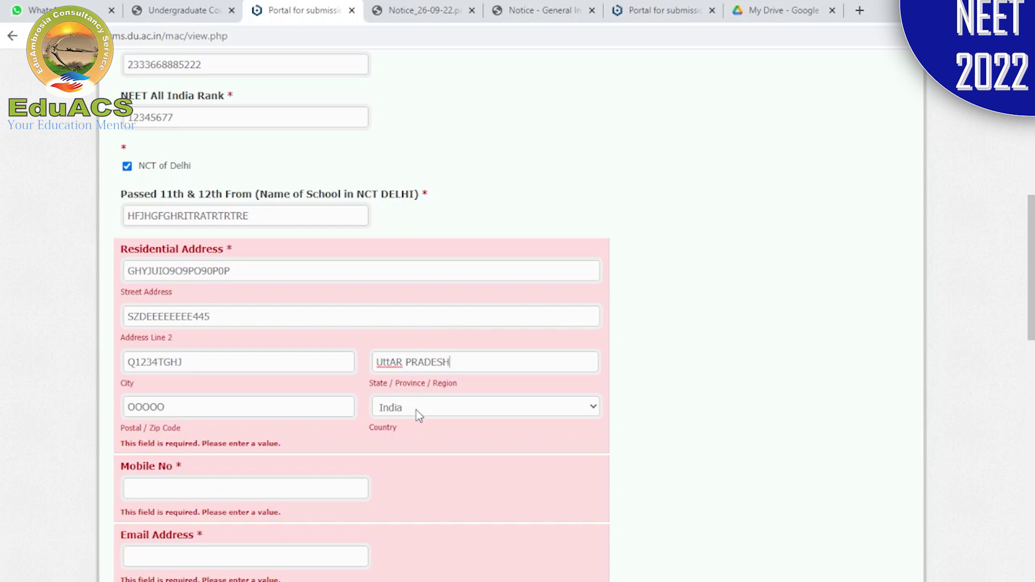
Examine the country, mobile number, email, CW category and pension payment order number fields.
click(447, 395)
scroll(649, 398, down, 4)
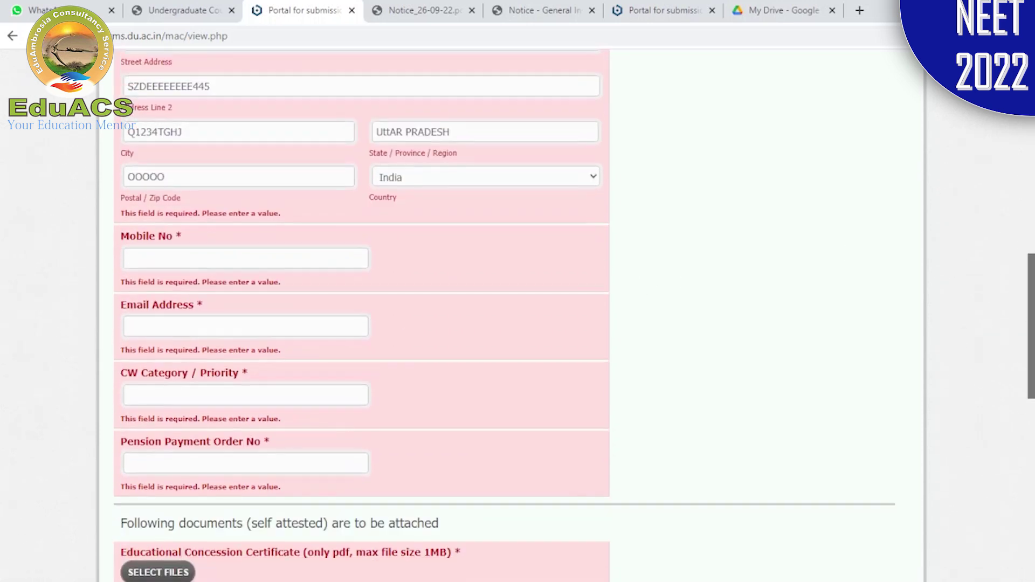
click(248, 261)
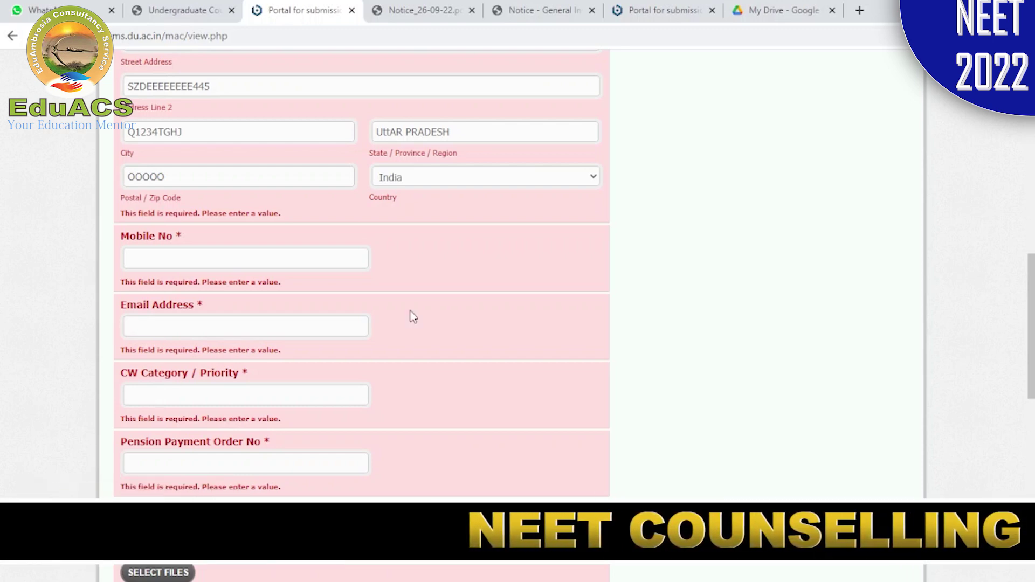
scroll(431, 324, down, 2)
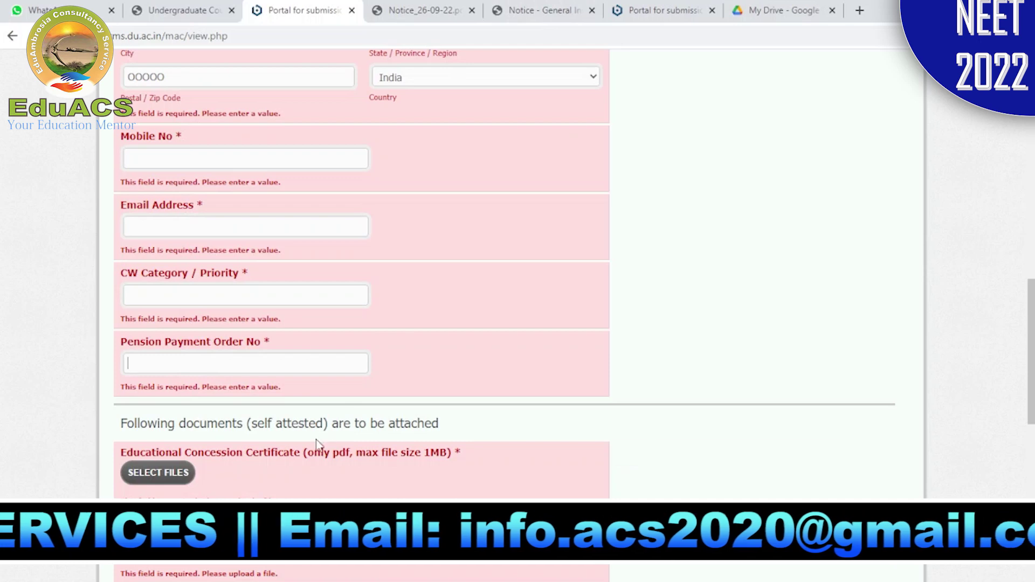
click(246, 363)
scroll(245, 363, down, 2)
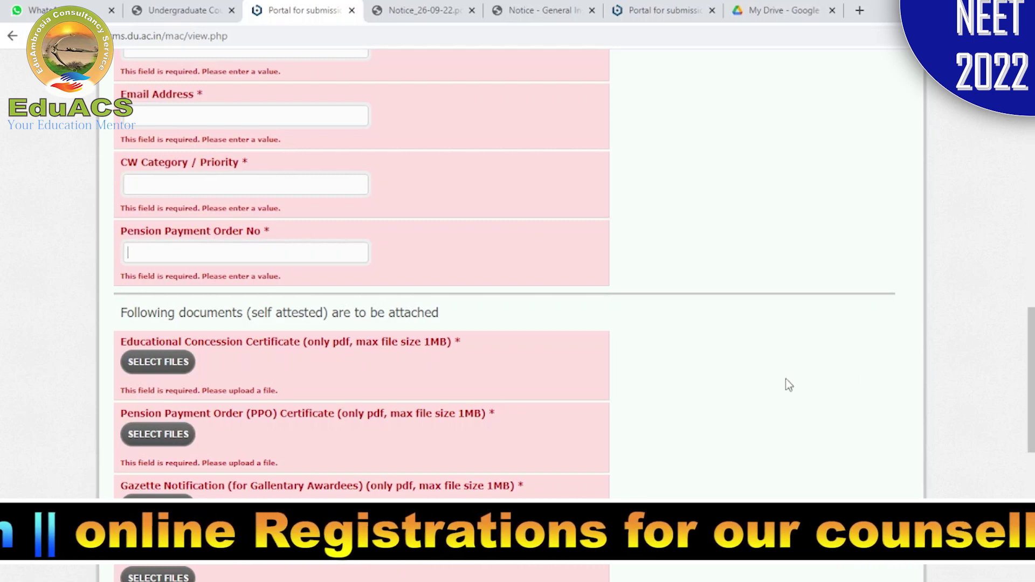
Examine the required document uploads down to the end of the form, including the Educational Concession Certificate, and review the entries at its start.
scroll(156, 216, down, 3)
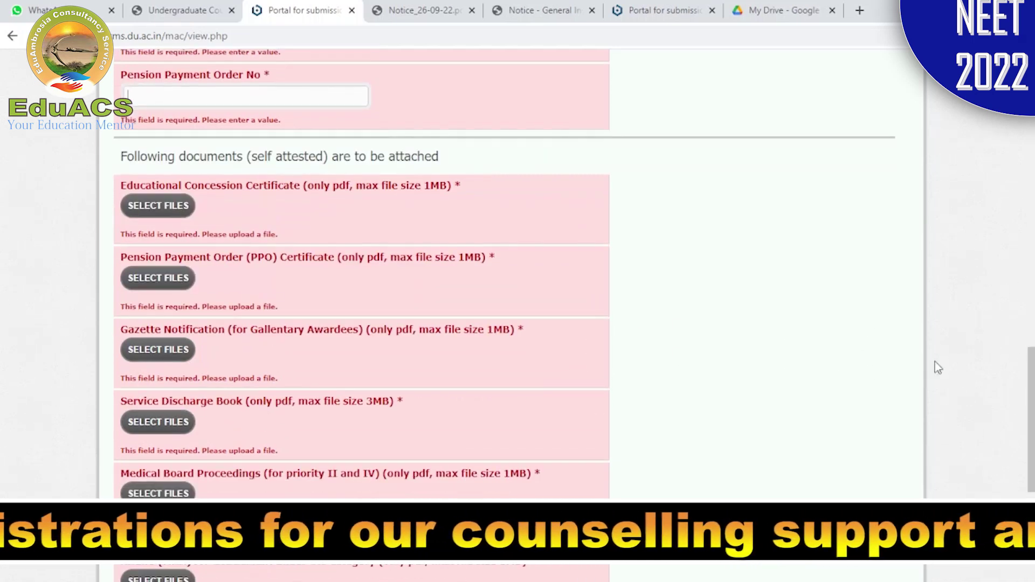
click(153, 208)
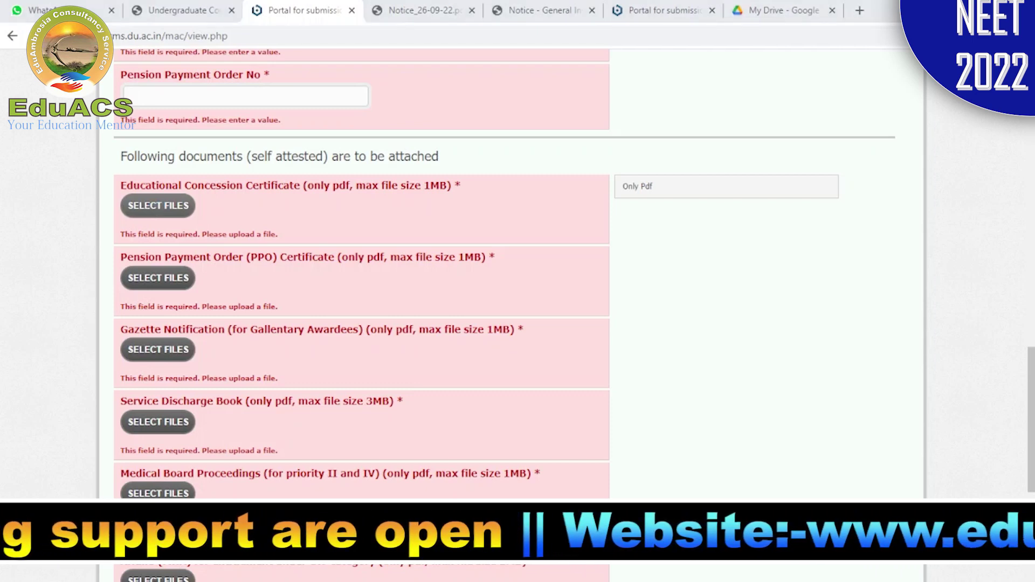
key(Escape)
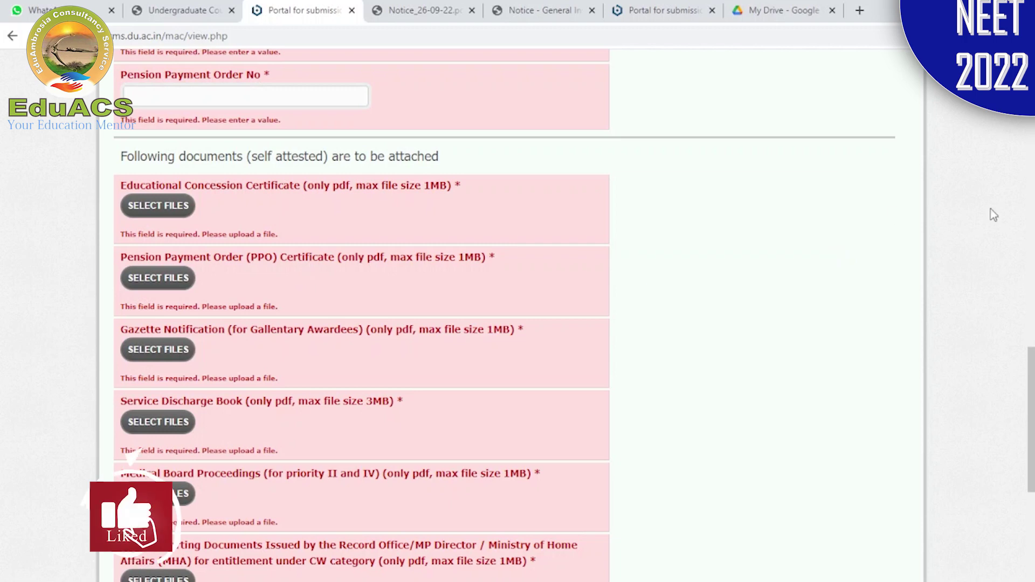
scroll(608, 378, down, 1)
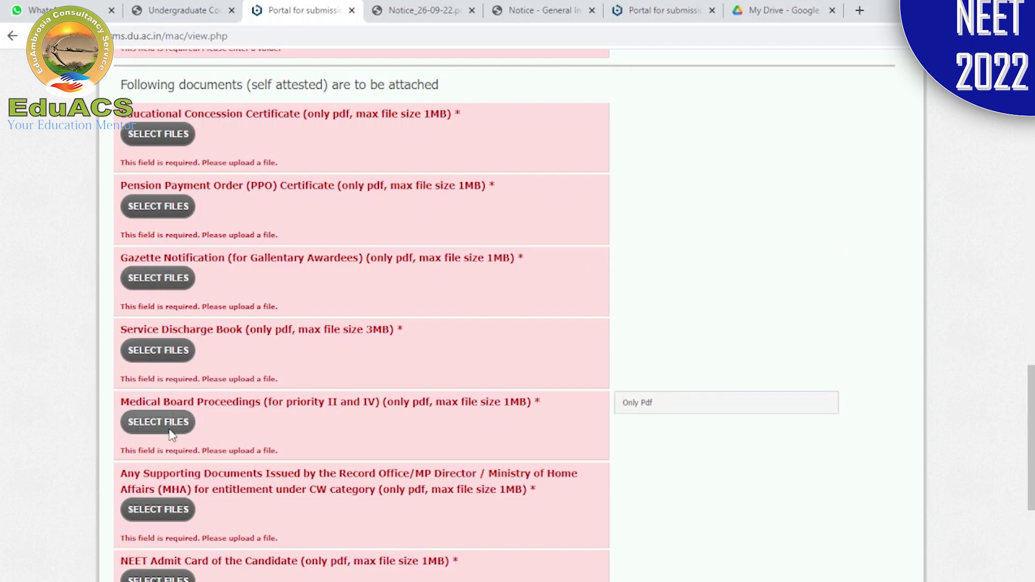
scroll(805, 389, down, 2)
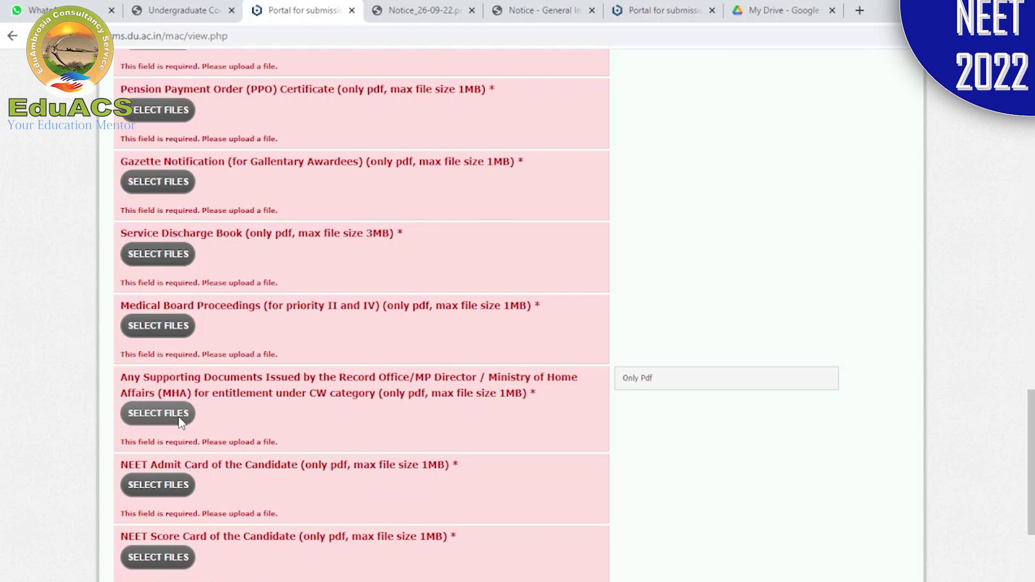
scroll(362, 313, down, 2)
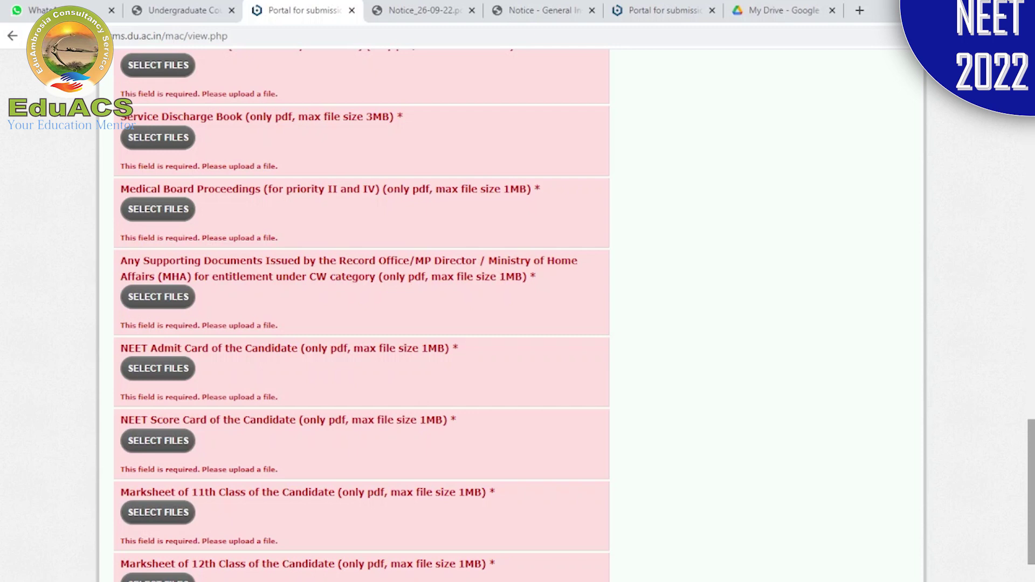
scroll(361, 312, down, 1)
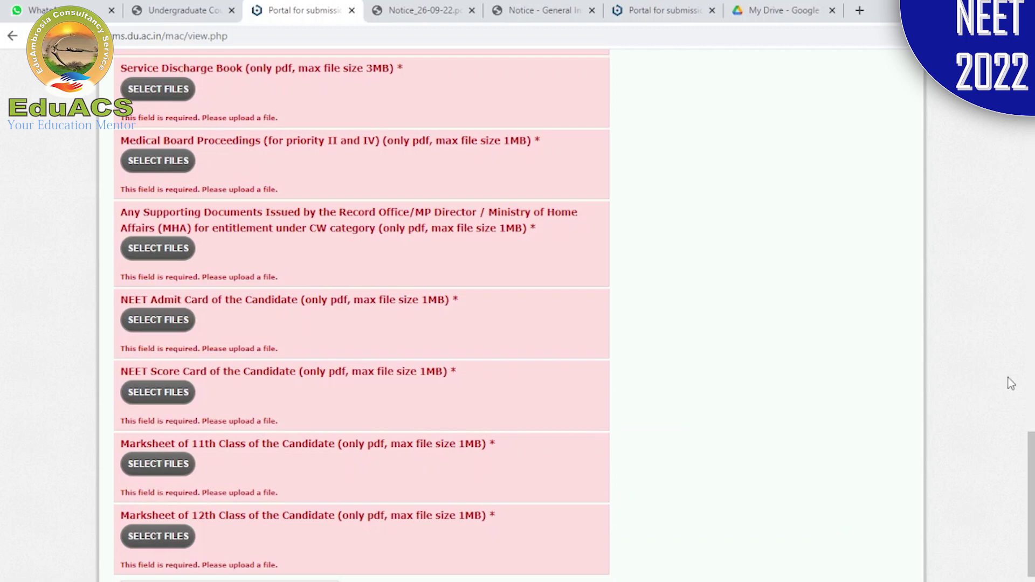
scroll(497, 485, down, 2)
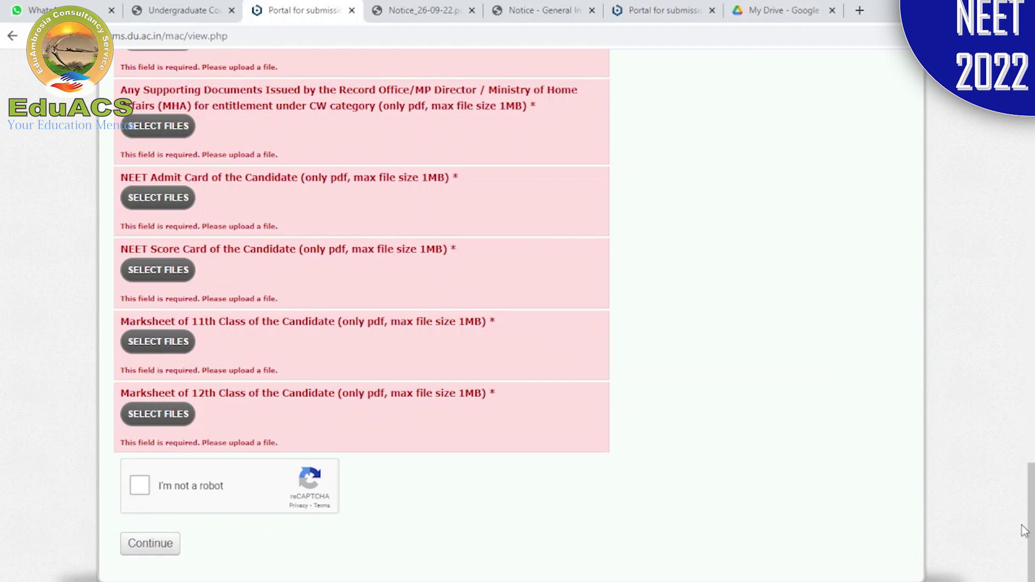
drag(1031, 550, 1031, 189)
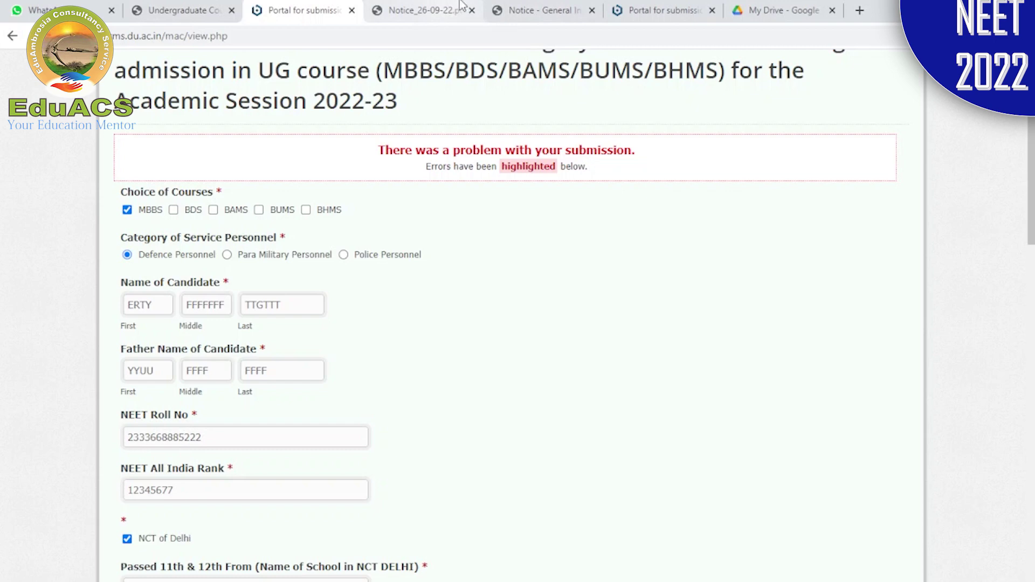
scroll(517, 323, down, 2)
scroll(518, 324, up, 5)
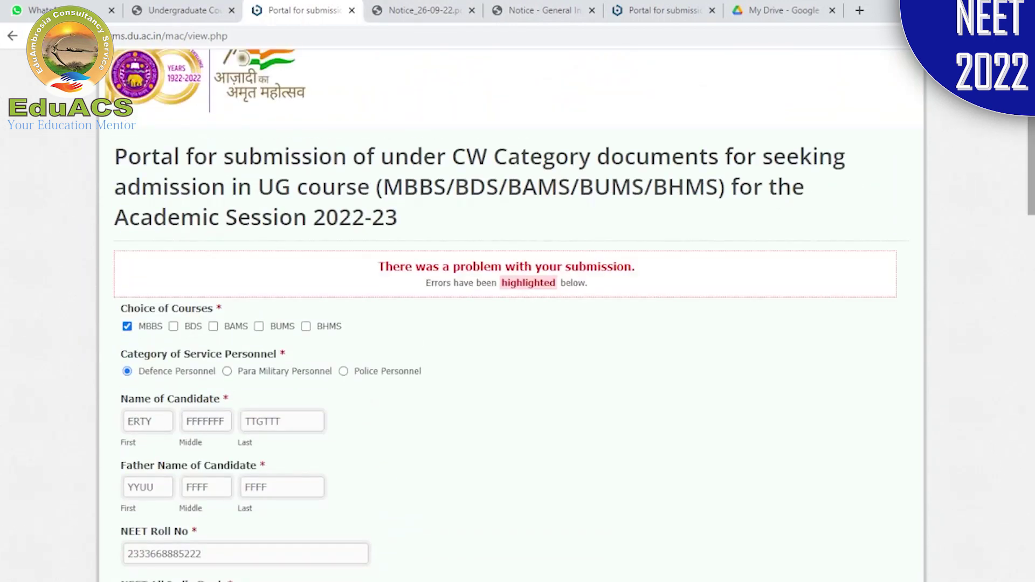